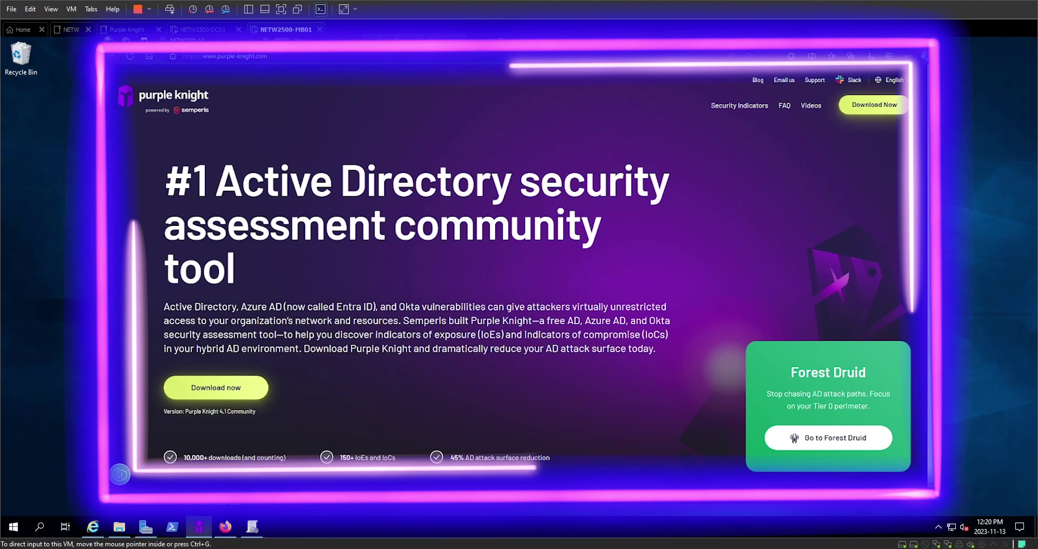
Step: Review the Purple Knight home page through to the section on knowing your Active Directory security vulnerabilities
scroll(515, 273, "down", 4)
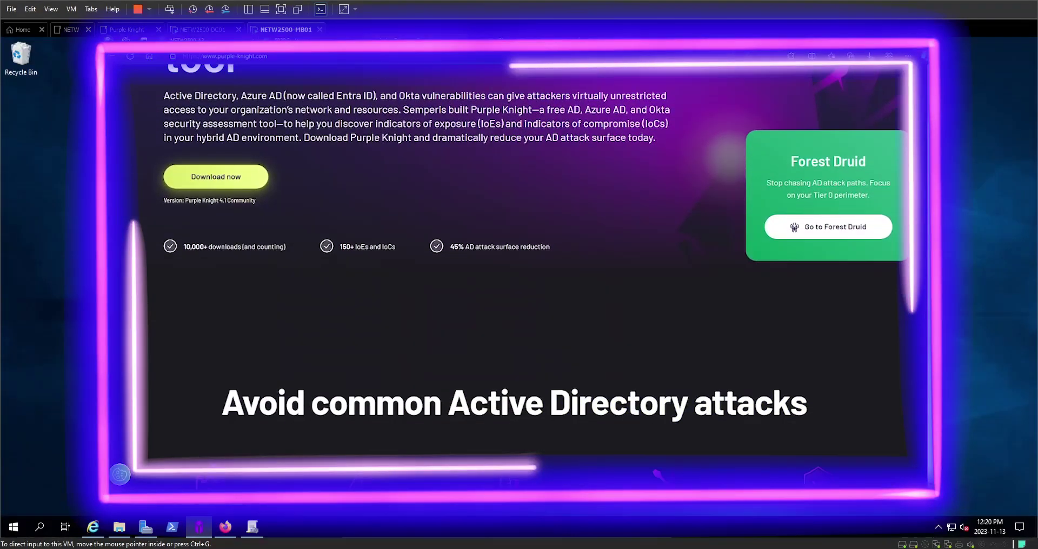
scroll(515, 272, "down", 4)
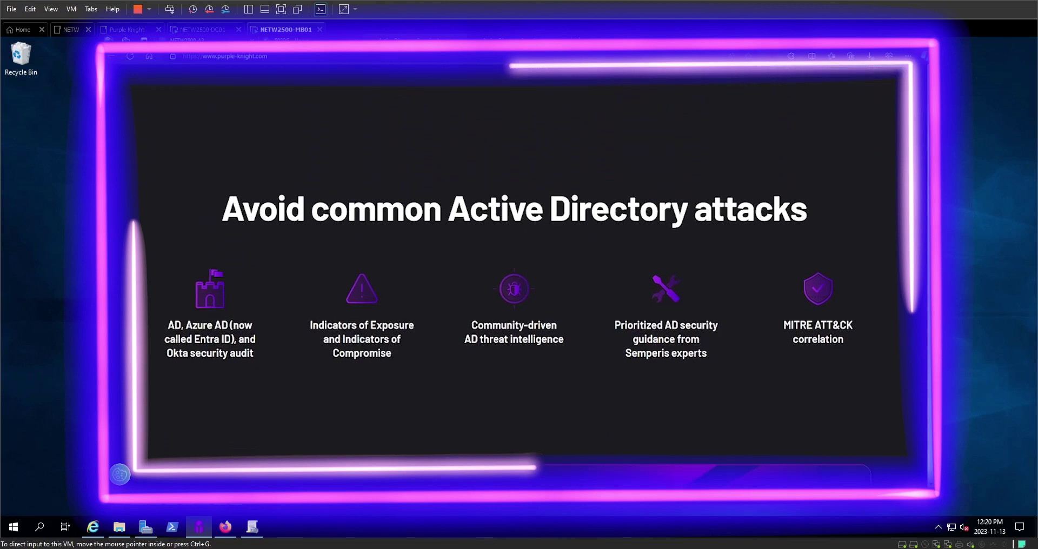
scroll(515, 273, "down", 3)
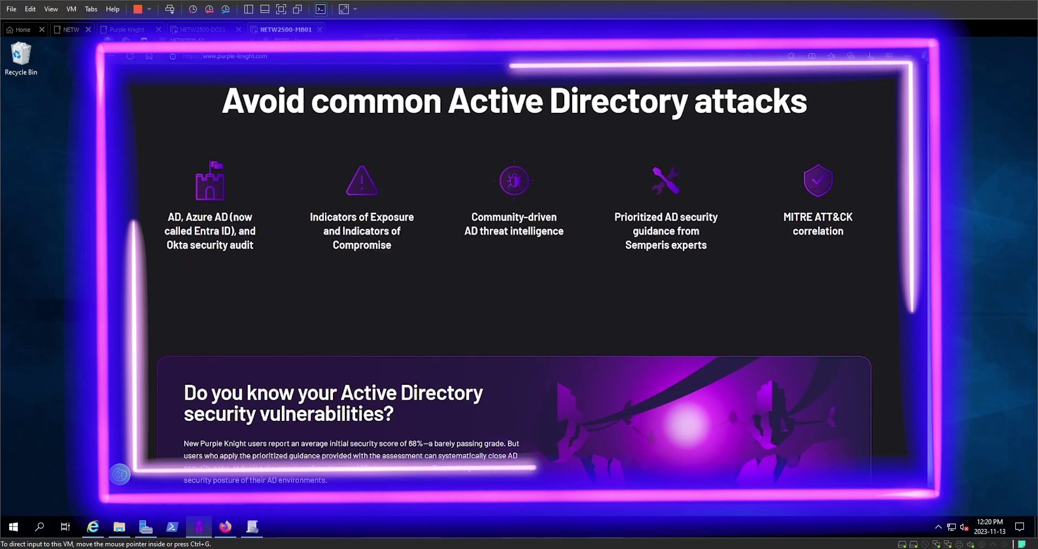
scroll(515, 272, "down", 1)
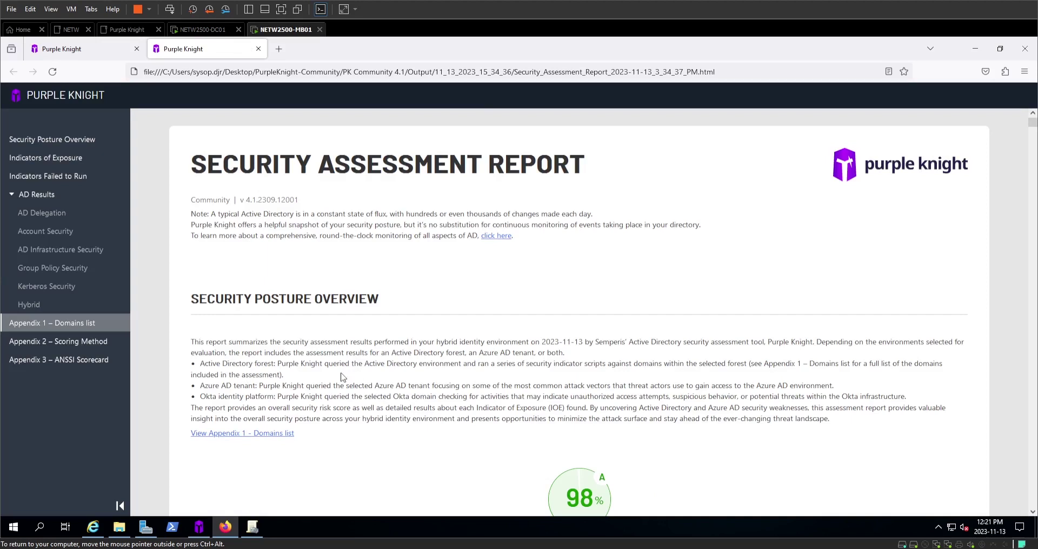
Step: Review the report's security posture overview, critical and additional IOEs, failed indicators and Active Directory category results
left_click(58, 140)
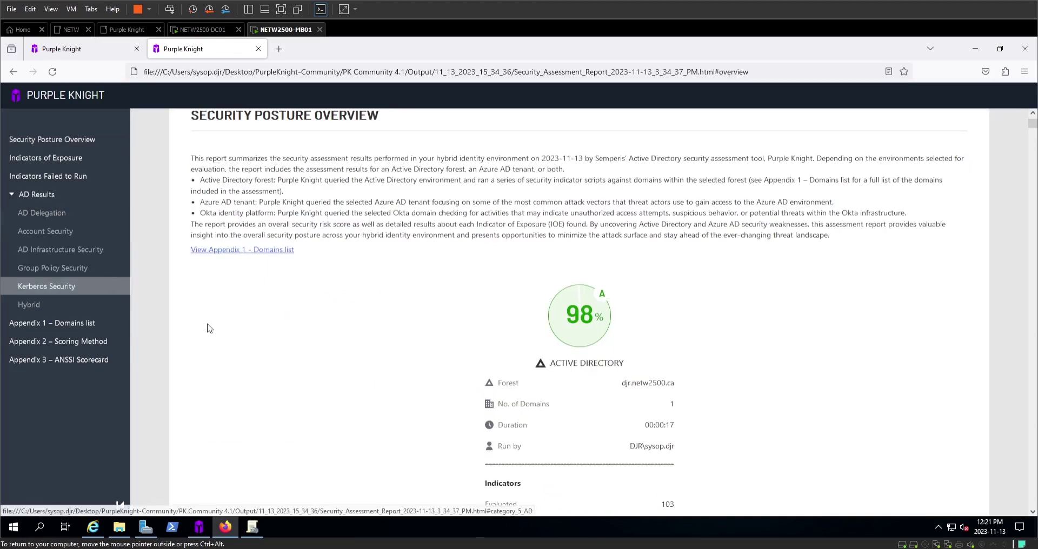
scroll(378, 399, "down", 5)
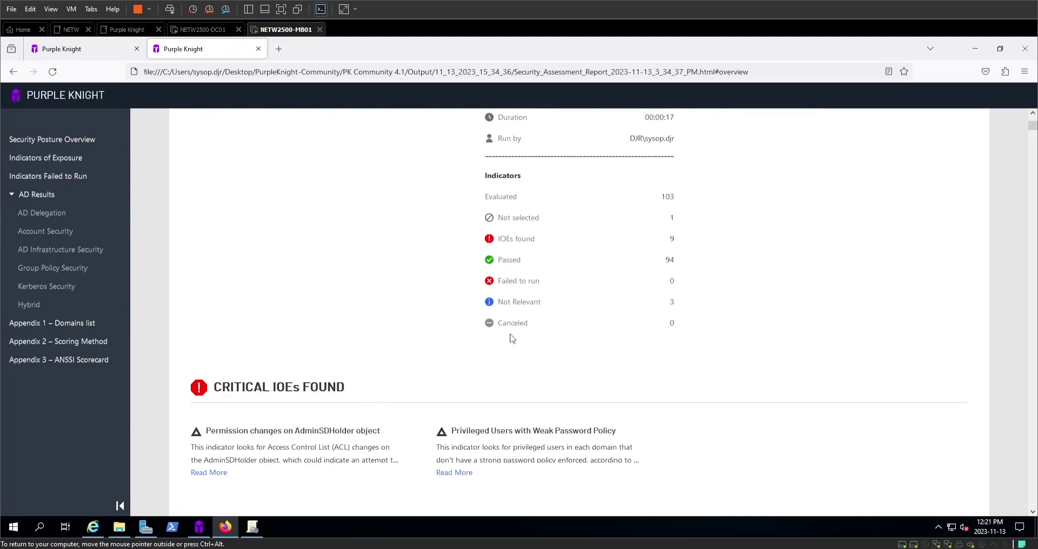
scroll(509, 409, "down", 1)
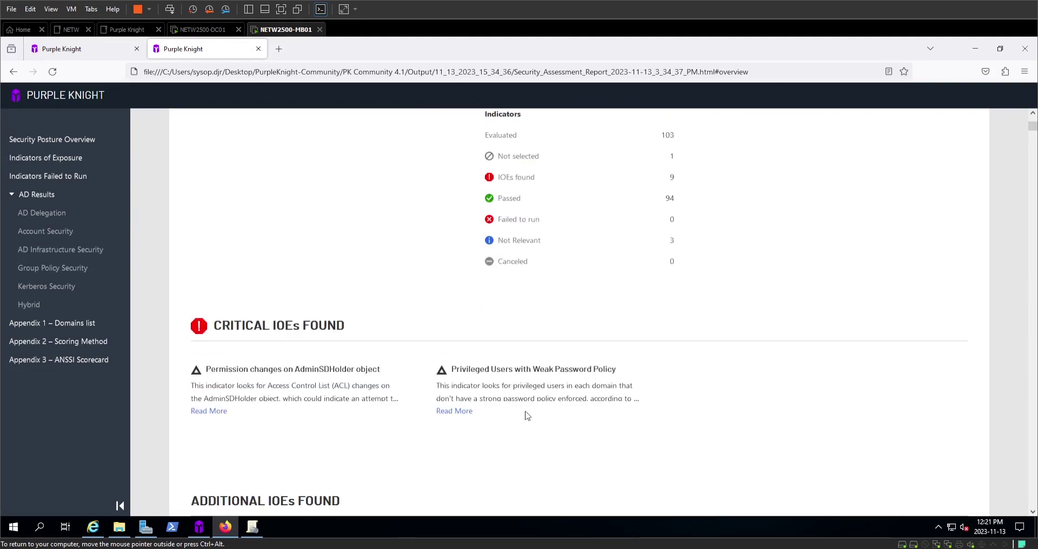
scroll(513, 411, "down", 3)
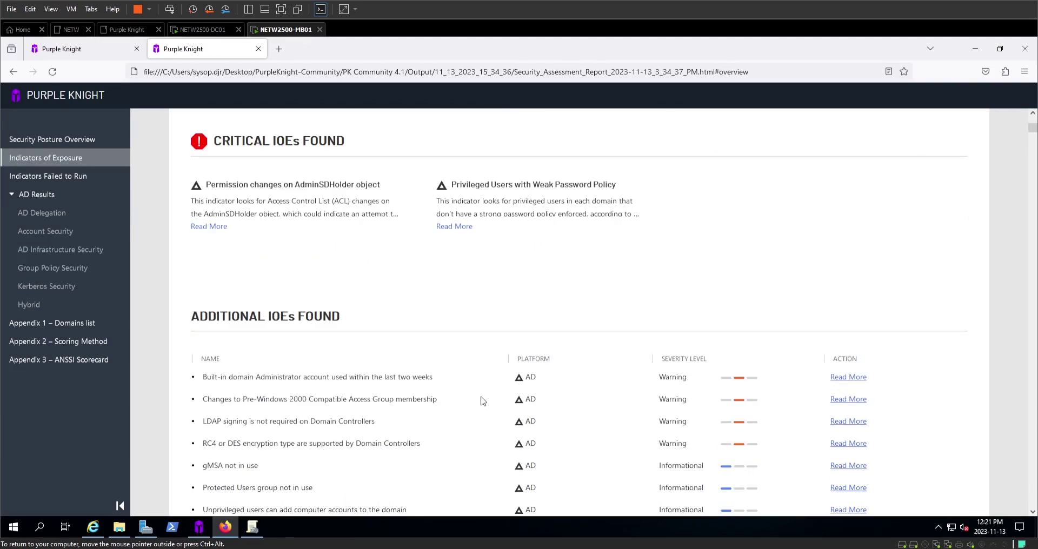
scroll(483, 402, "down", 2)
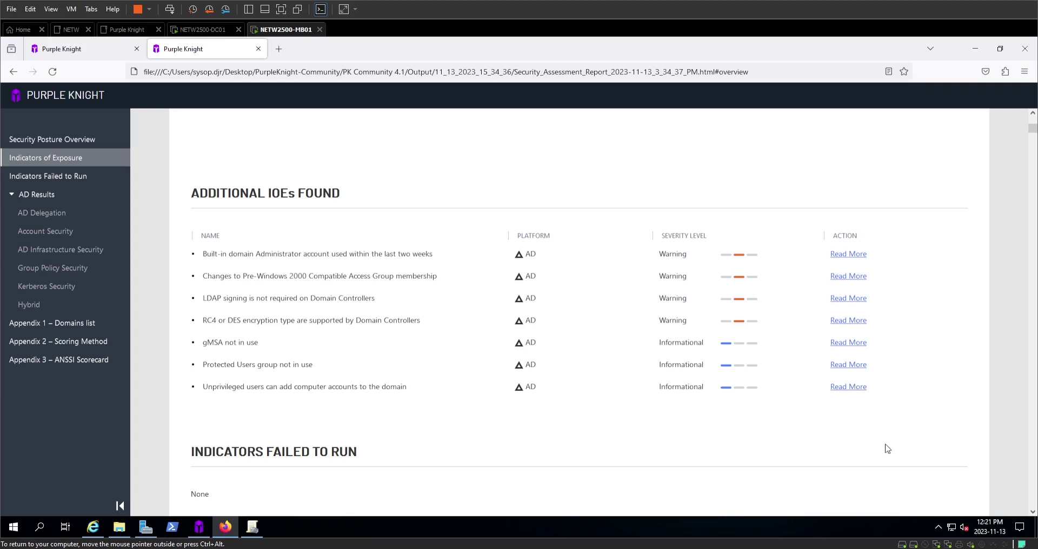
scroll(814, 417, "down", 6)
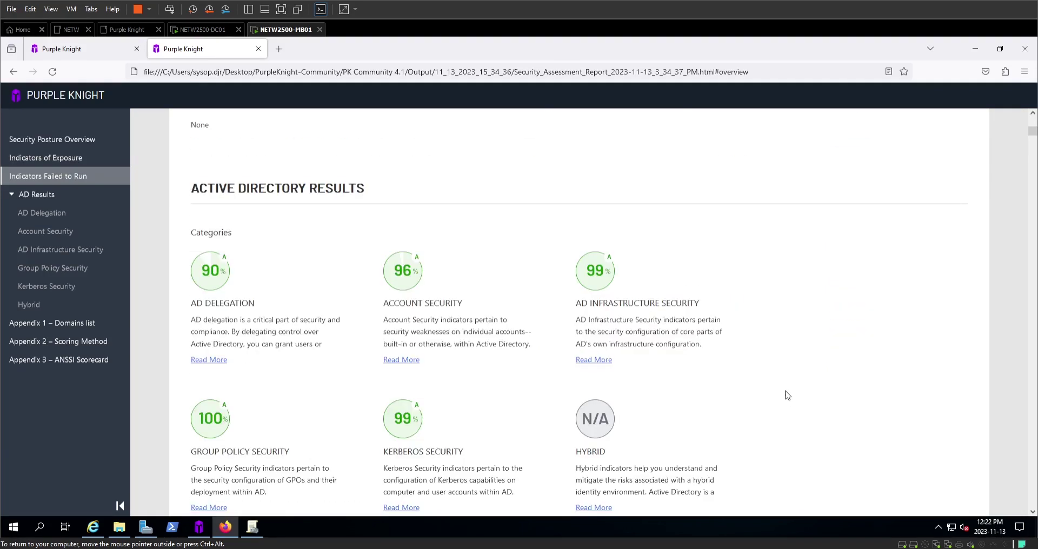
scroll(320, 323, "down", 1)
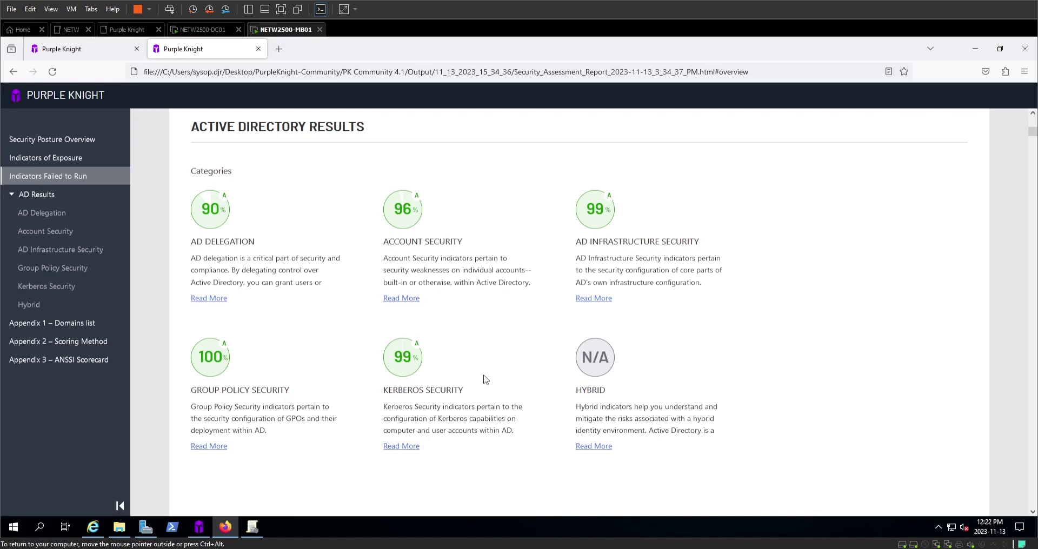
Step: Browse the AD results categories from AD Delegation to Kerberos Security and examine the Kerberos indicators on delegation
left_click(35, 214)
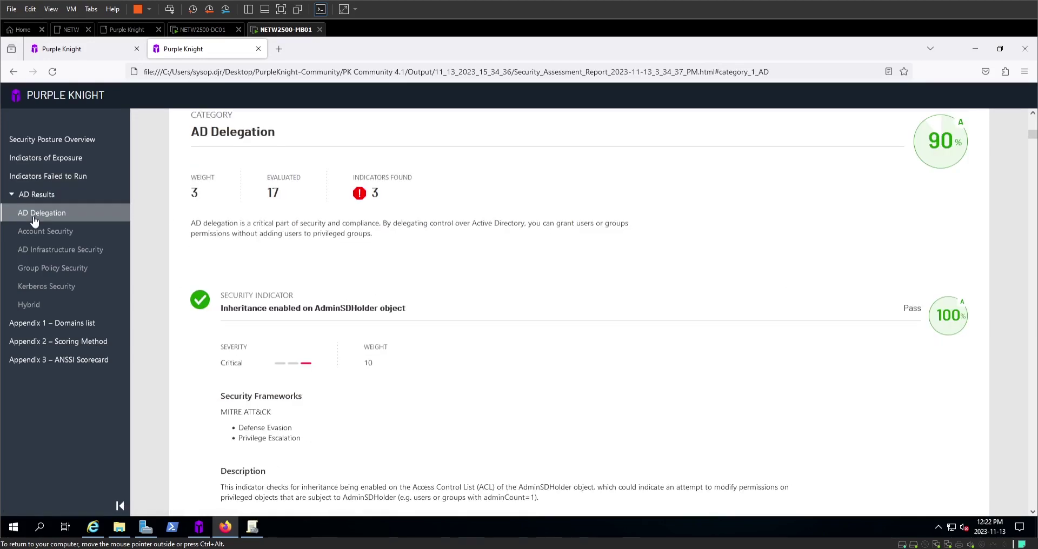
left_click(49, 236)
left_click(52, 267)
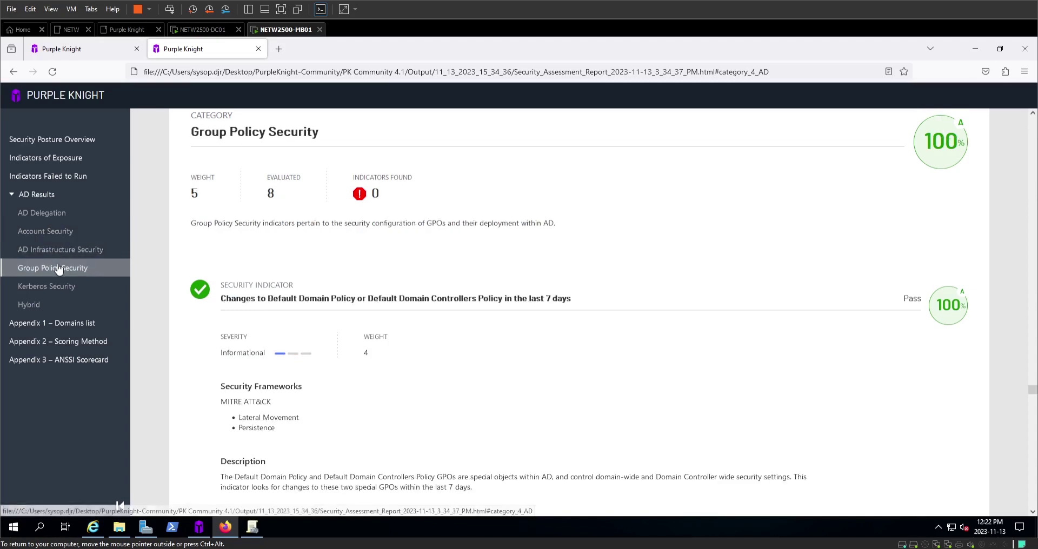
left_click(60, 288)
scroll(273, 412, "down", 12)
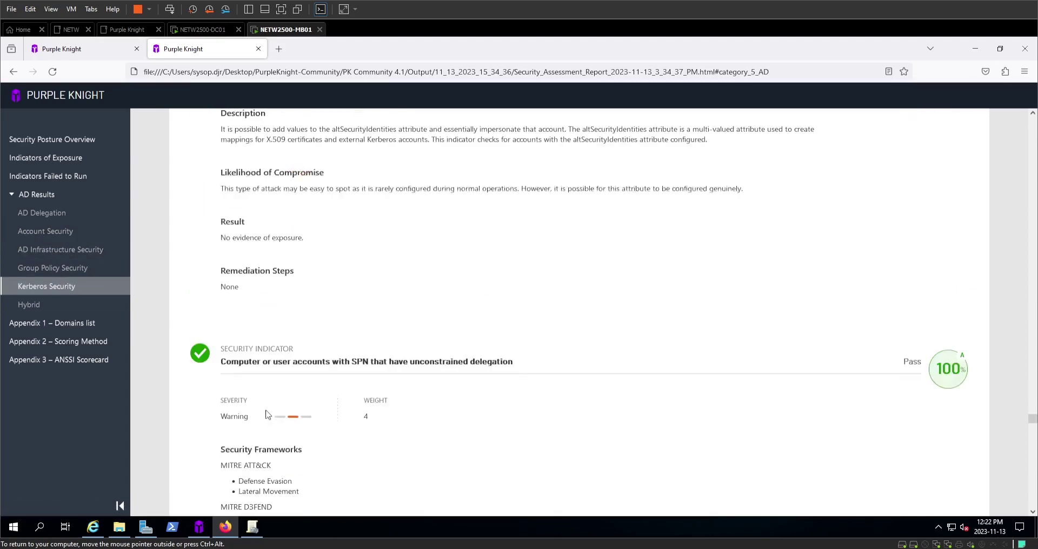
scroll(325, 448, "down", 6)
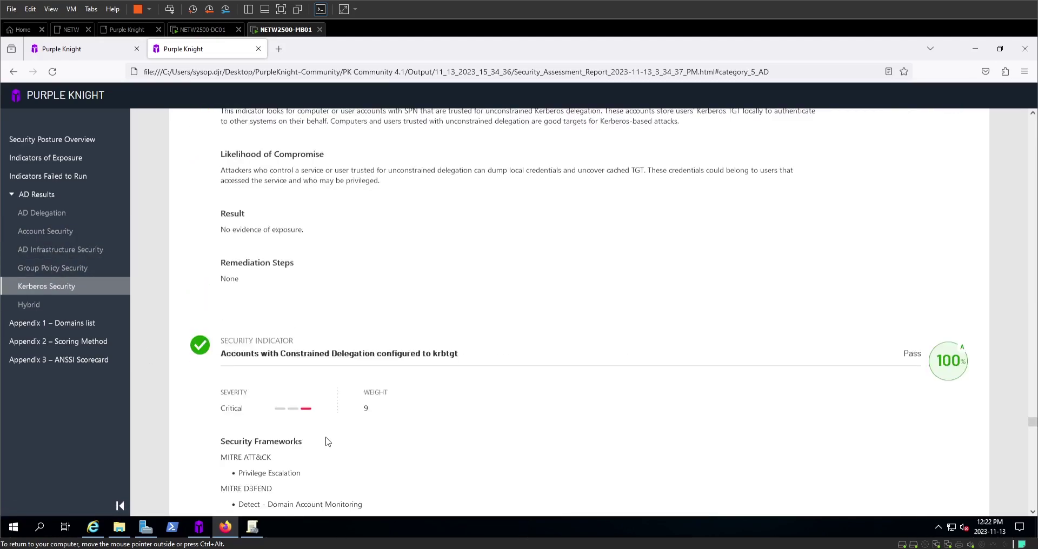
scroll(324, 298, "down", 2)
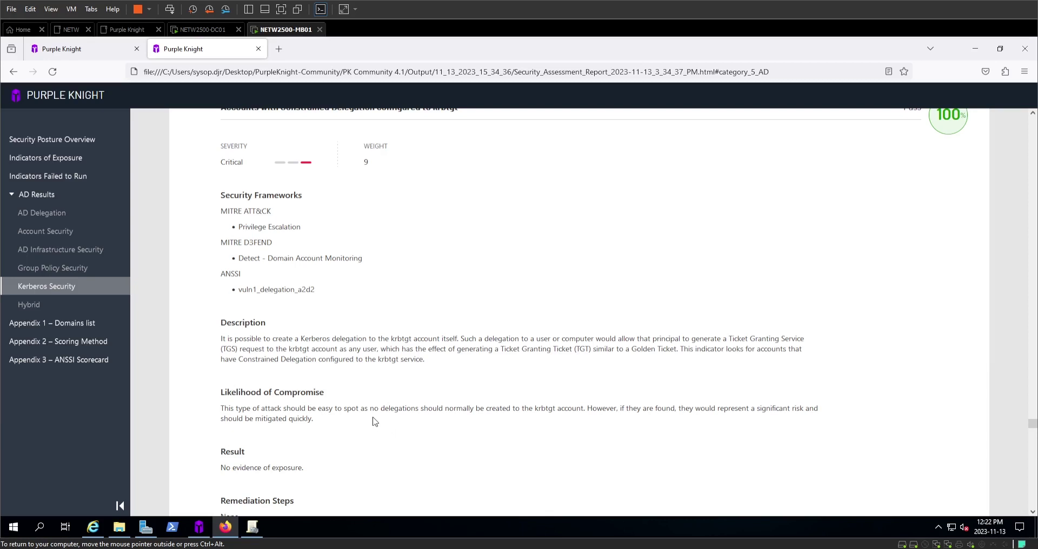
Step: From the security posture overview, open the critical indicator Privileged Users with Weak Password Policy and examine its description, result table and remediation steps
left_click(71, 140)
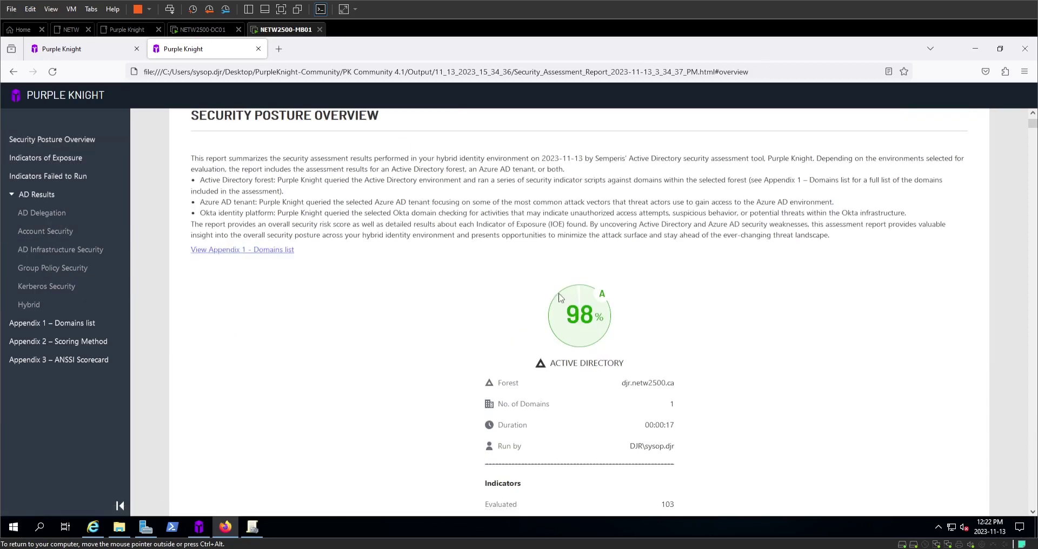
scroll(485, 326, "down", 4)
scroll(486, 326, "down", 2)
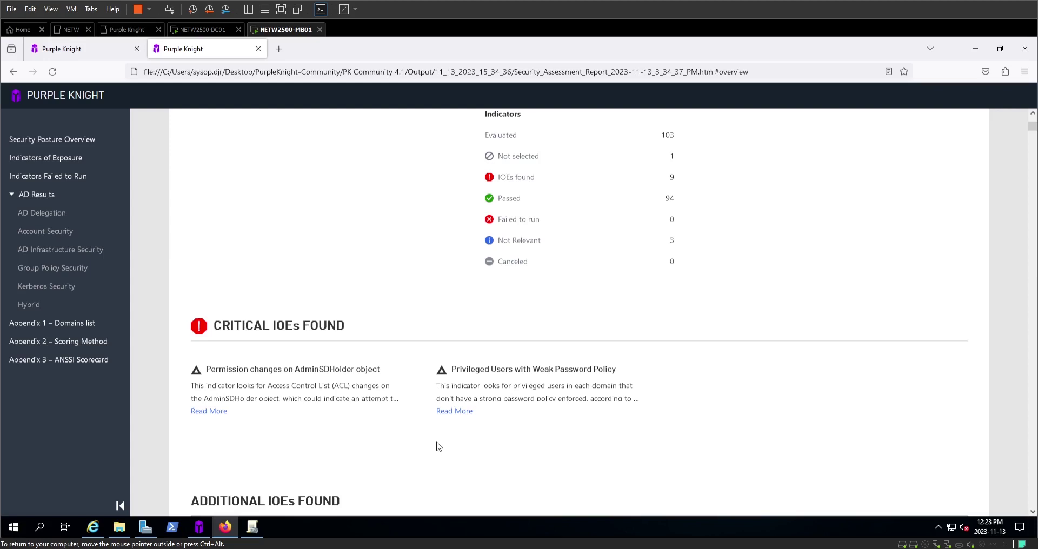
left_click(461, 412)
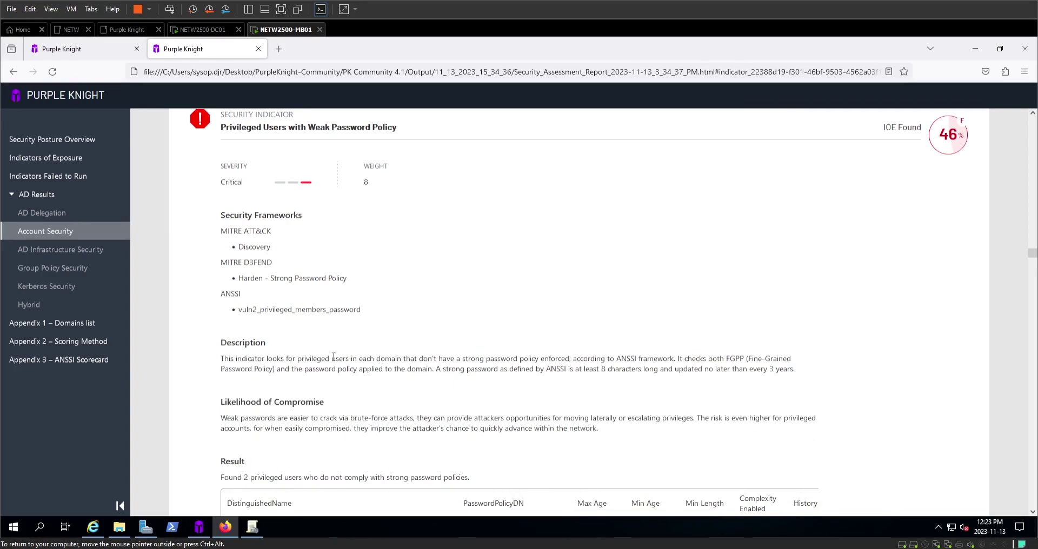
scroll(315, 354, "down", 1)
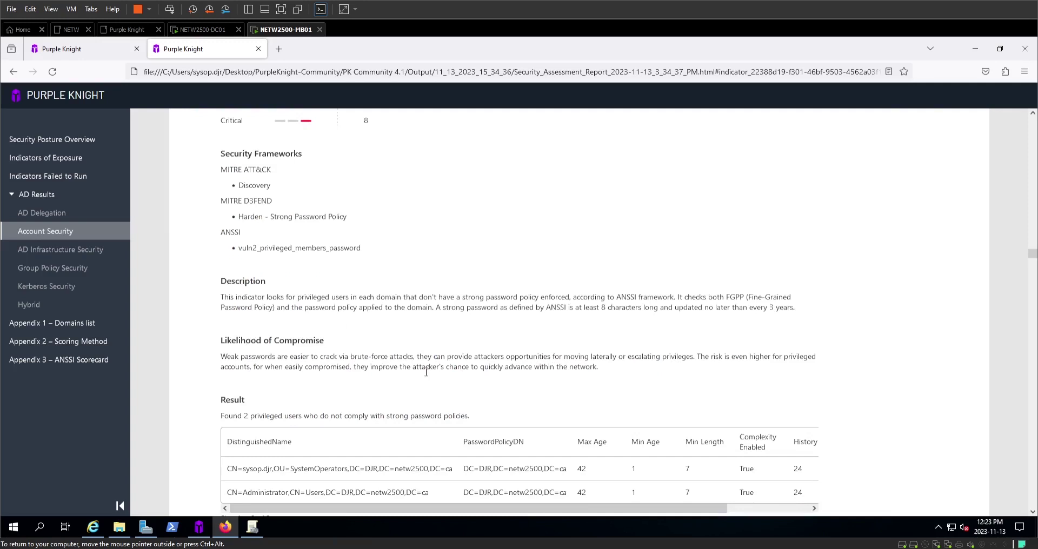
scroll(377, 378, "down", 2)
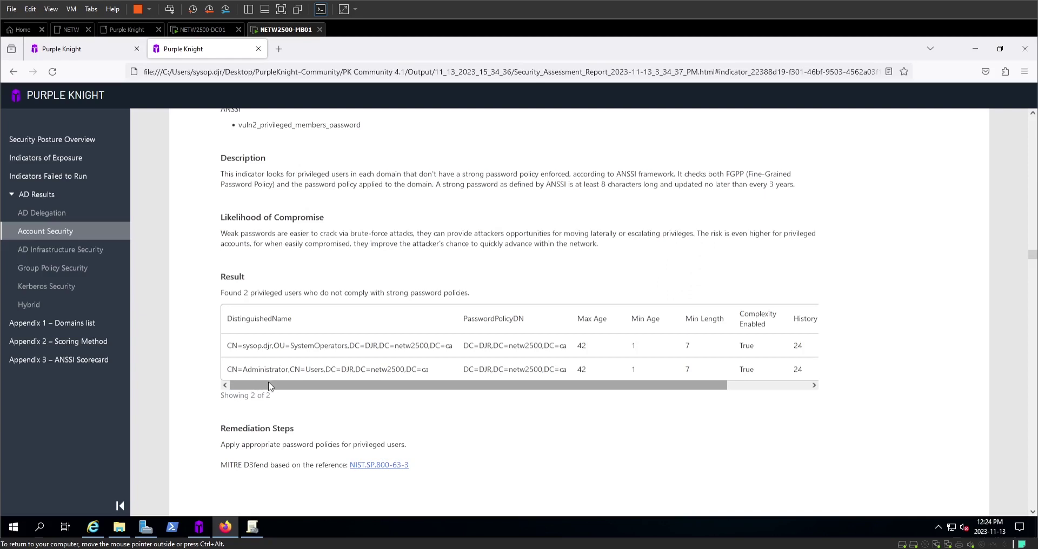
left_click_drag(278, 386, 362, 390)
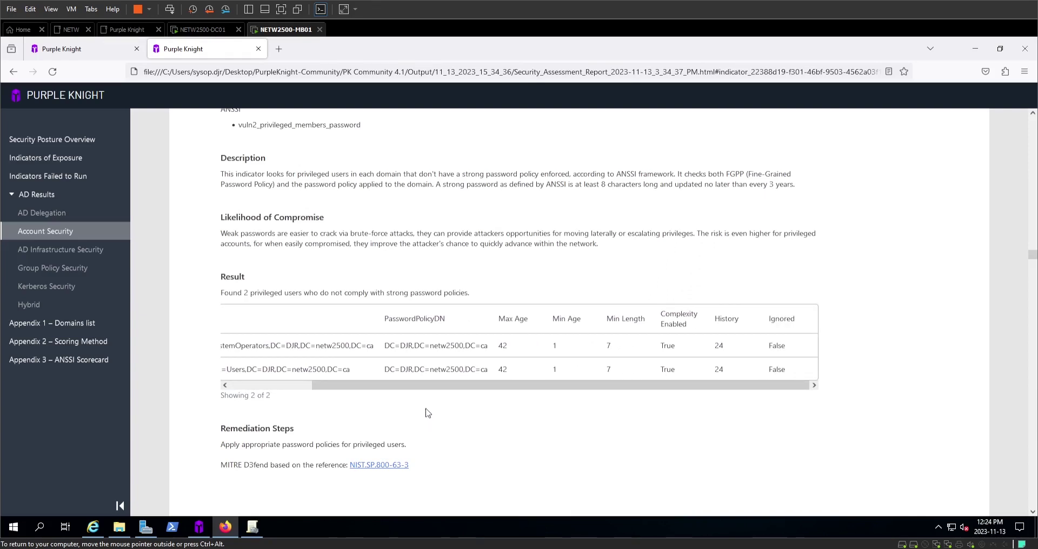
left_click_drag(435, 387, 354, 388)
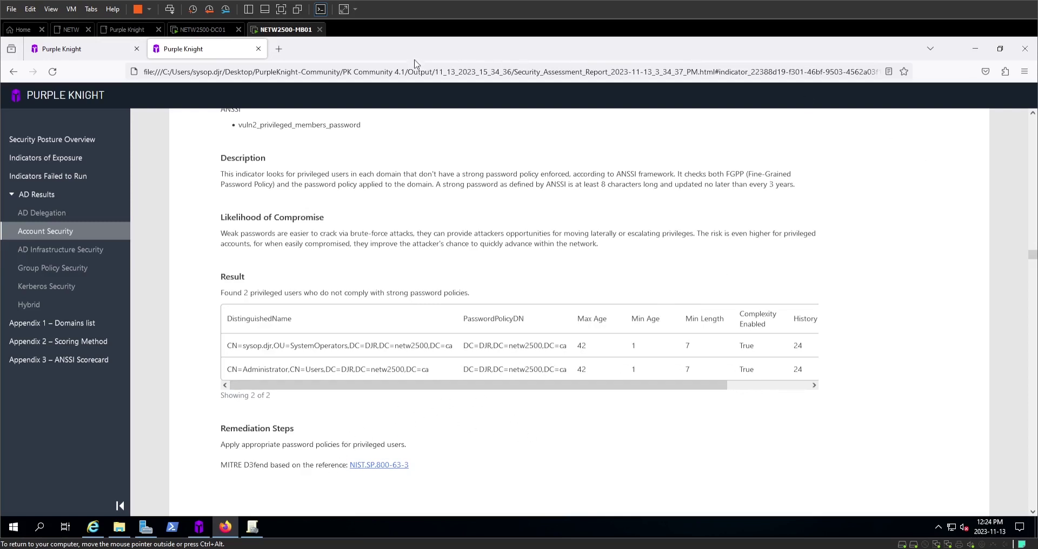
Step: Close the report browser, switch to Group Policy Management and open the DJR NETW Domain Policy for editing
left_click(1023, 50)
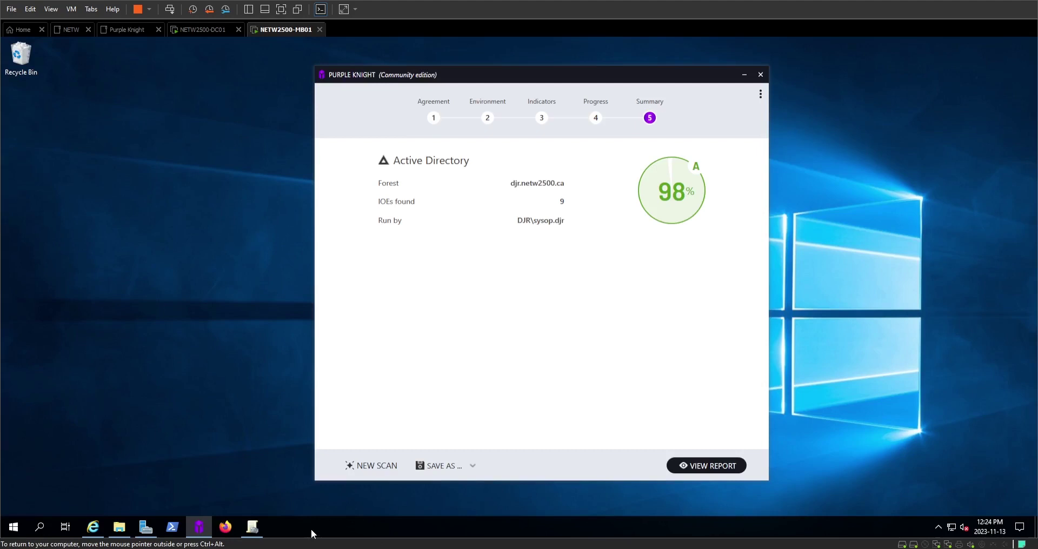
left_click(252, 527)
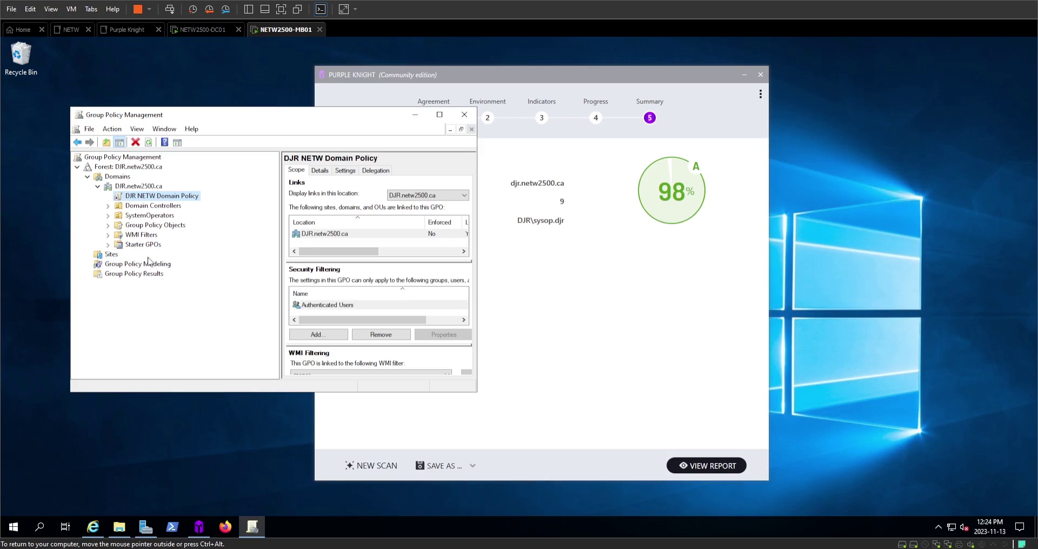
right_click(153, 201)
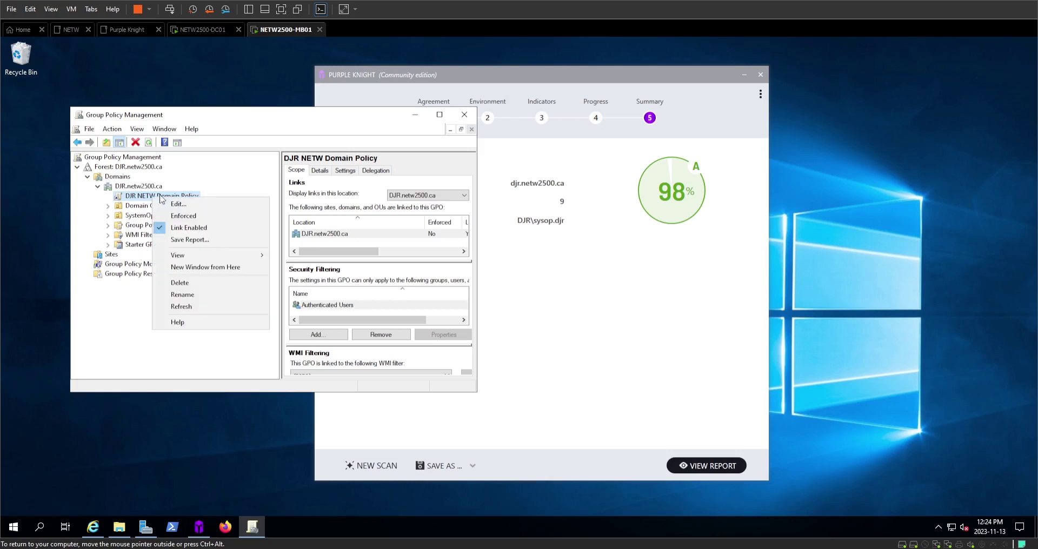
left_click(209, 205)
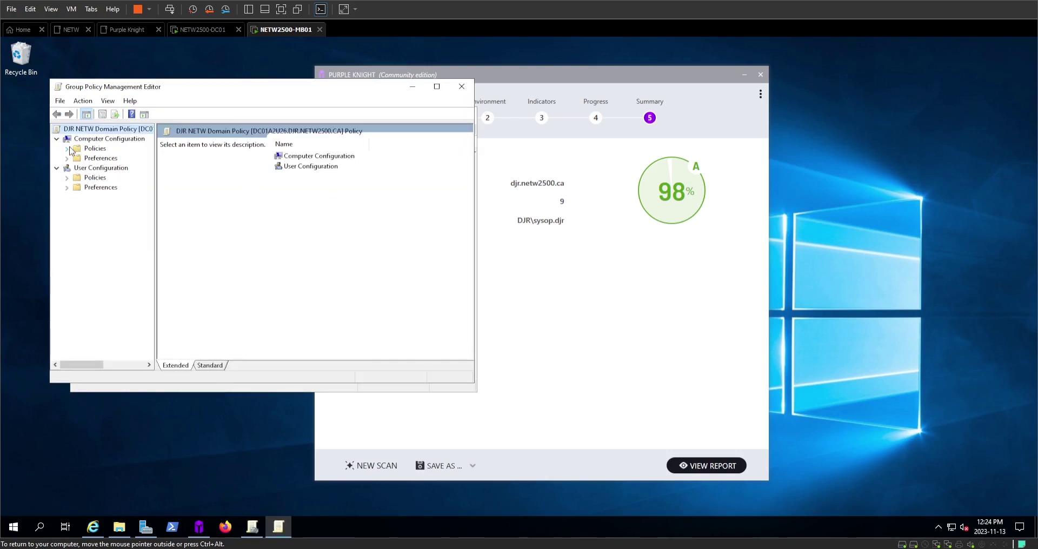
Step: Open the Password Policy settings under Computer Configuration > Policies > Windows Settings > Security Settings > Account Policies
left_click(89, 149)
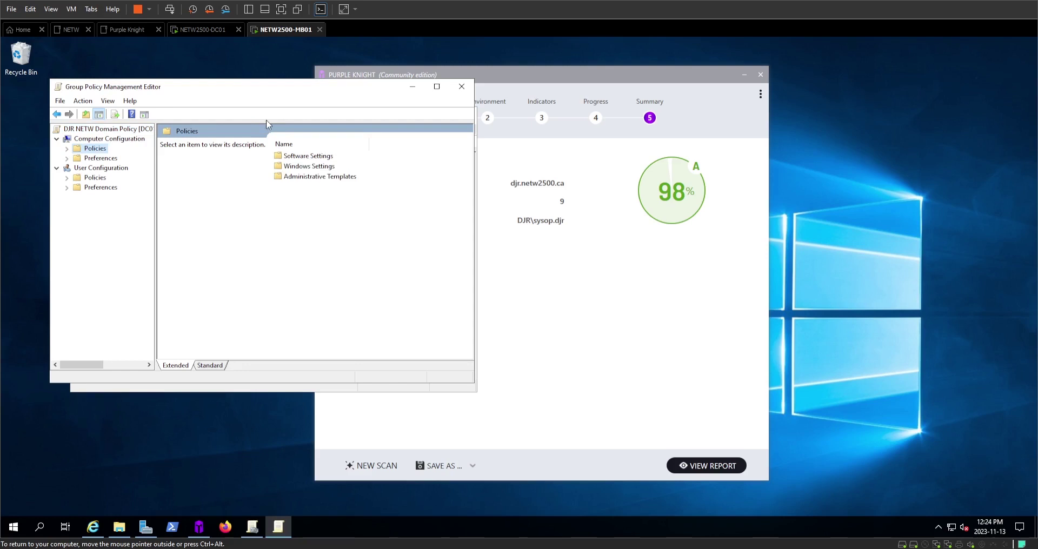
left_click(300, 169)
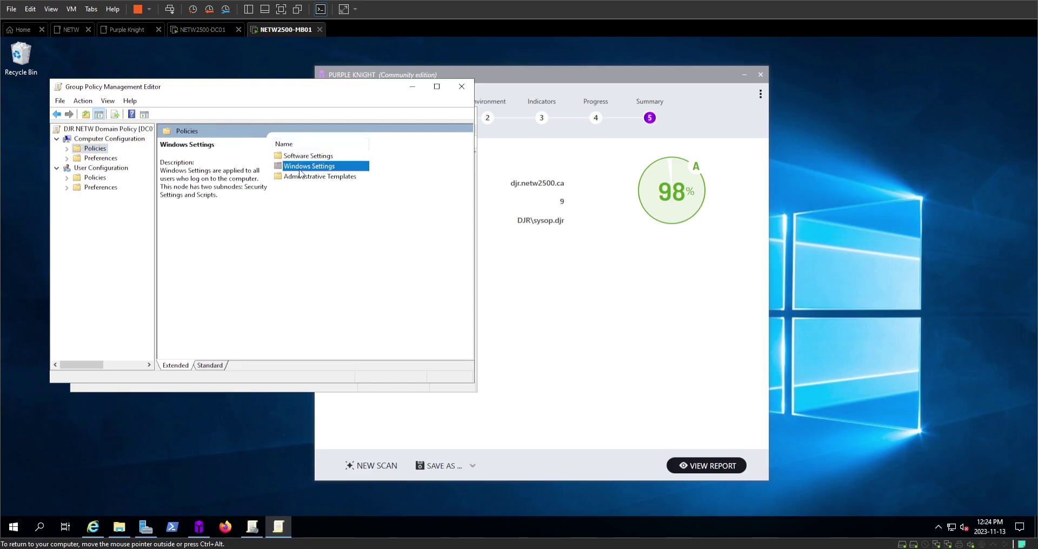
double_click(324, 167)
double_click(287, 187)
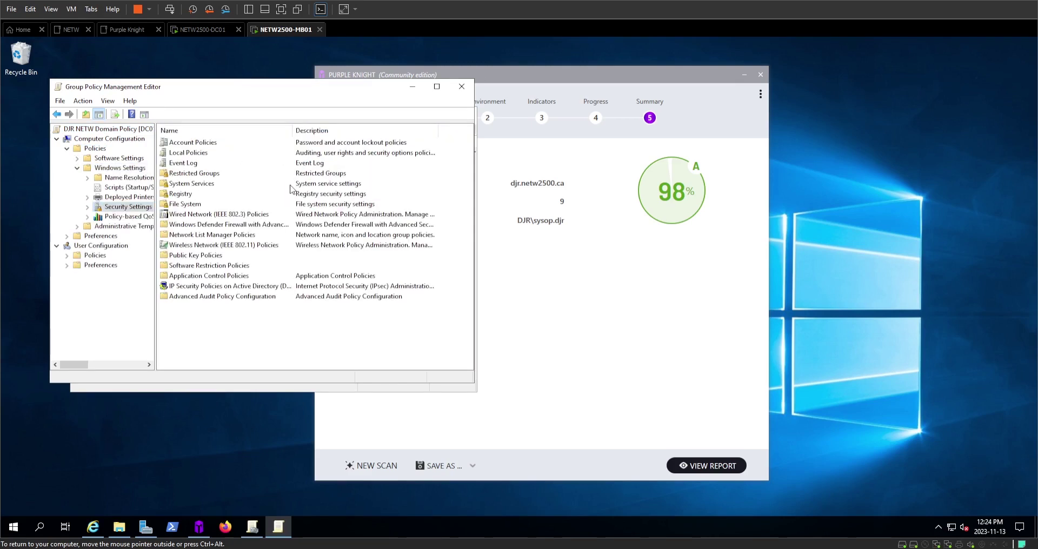
left_click(193, 144)
double_click(194, 145)
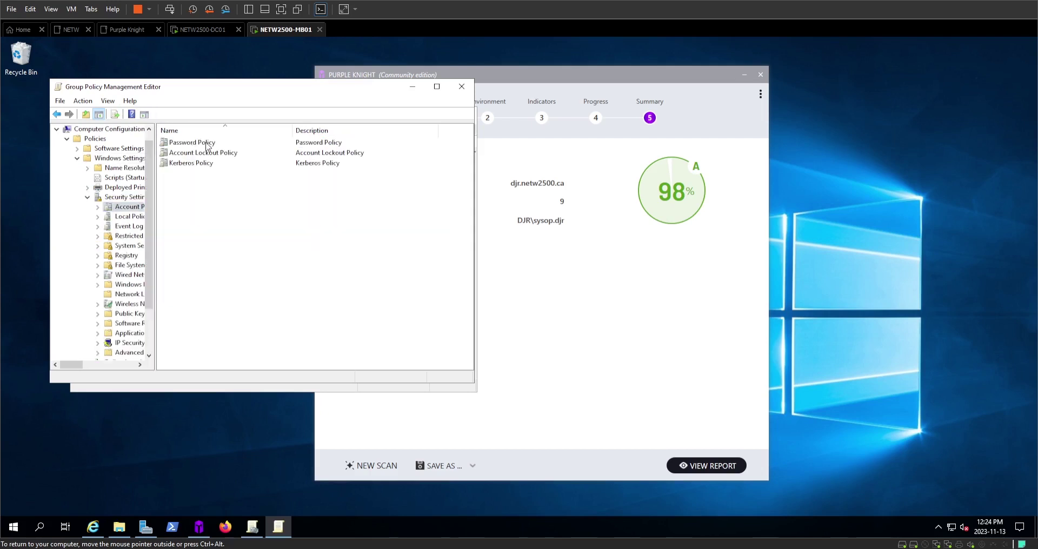
double_click(200, 143)
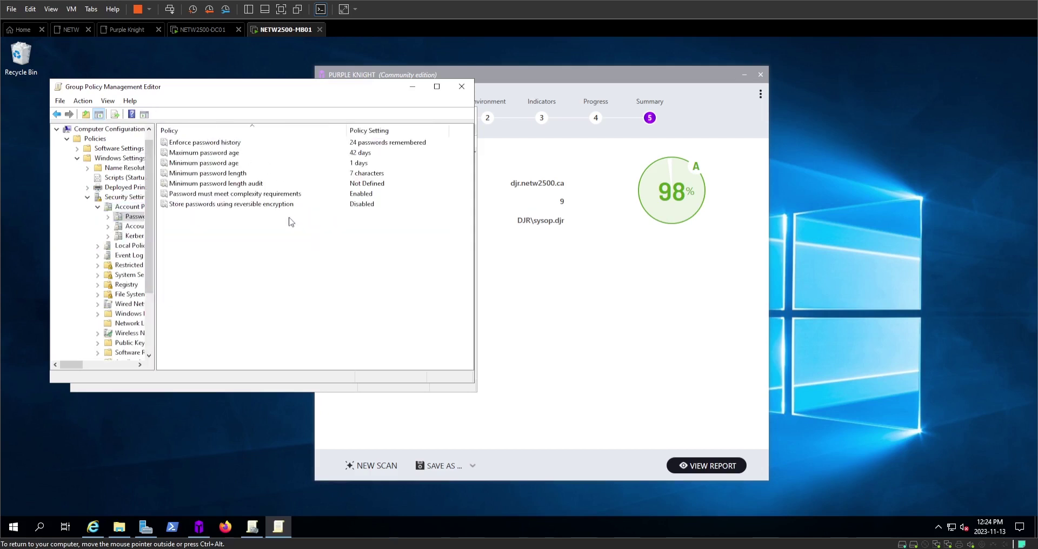
Step: Check the Minimum password length and Minimum password length audit settings in the domain password policy
double_click(222, 177)
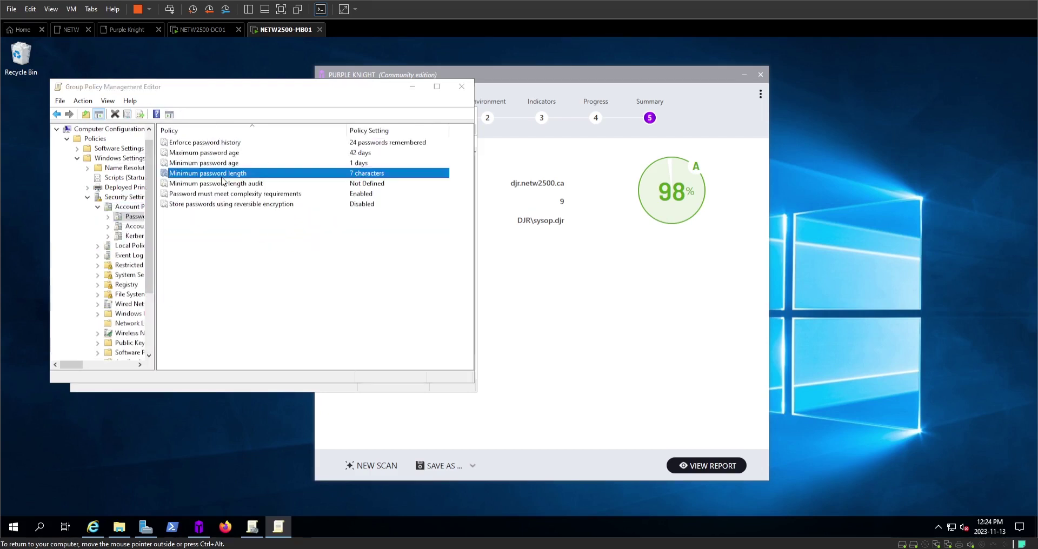
key("Escape")
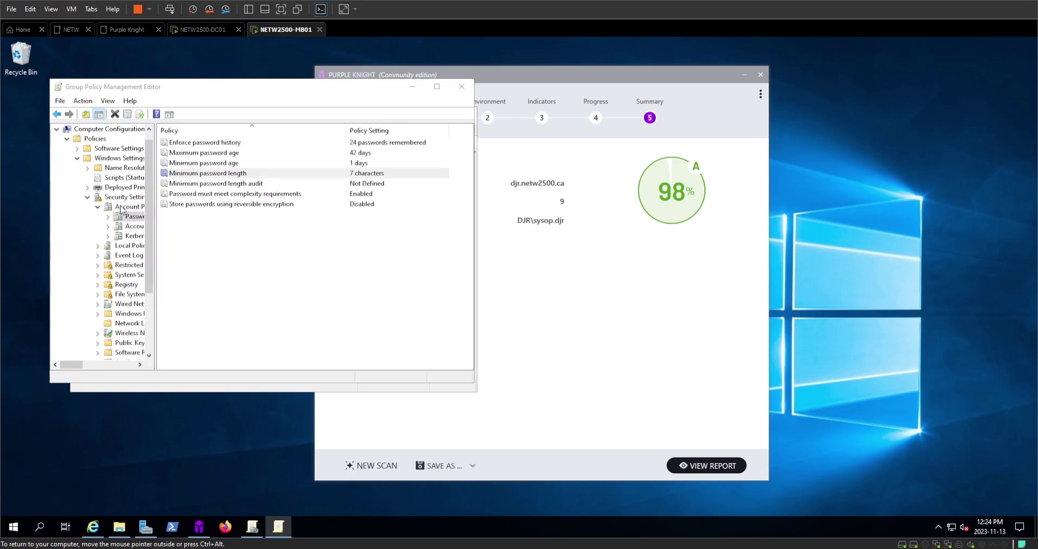
left_click(351, 174)
left_click(356, 181)
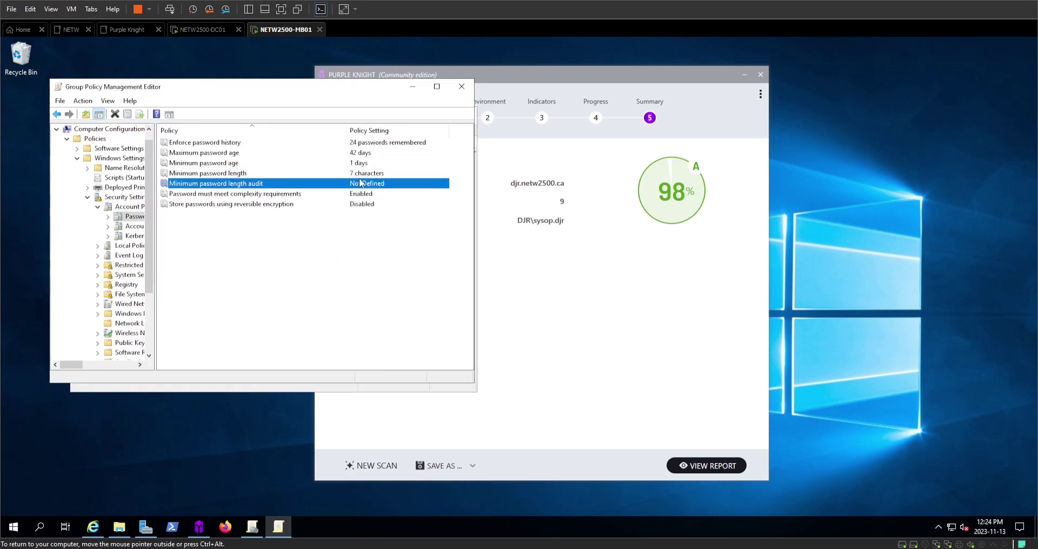
Step: Set the Minimum password length policy to at least 12 characters and confirm it
right_click(359, 178)
left_click(381, 186)
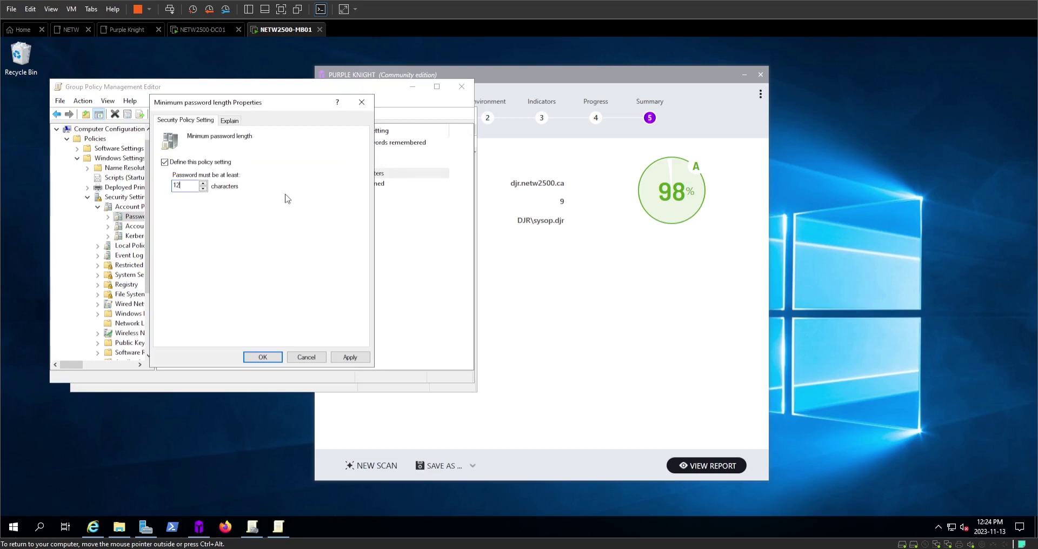
left_click(262, 358)
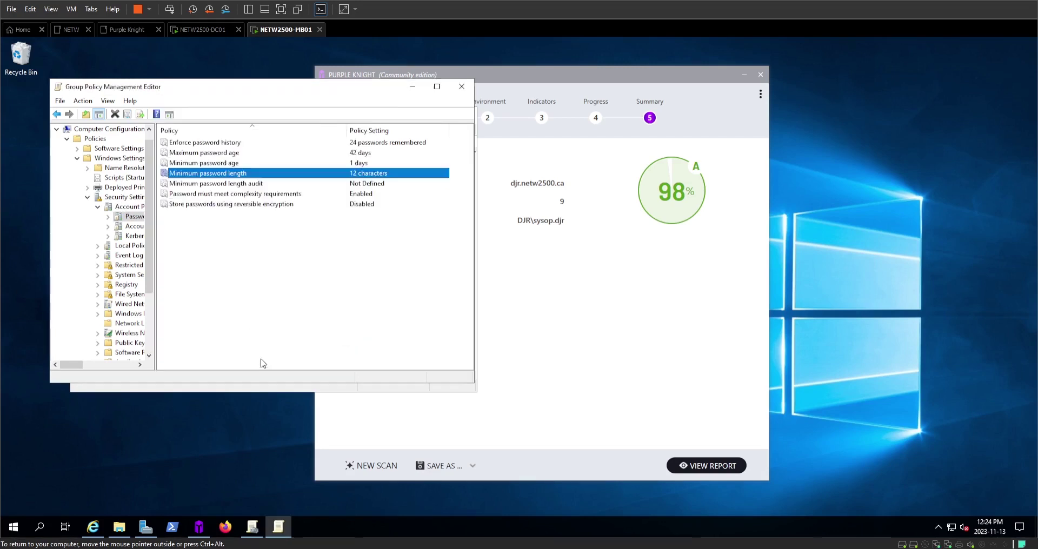
left_click(356, 163)
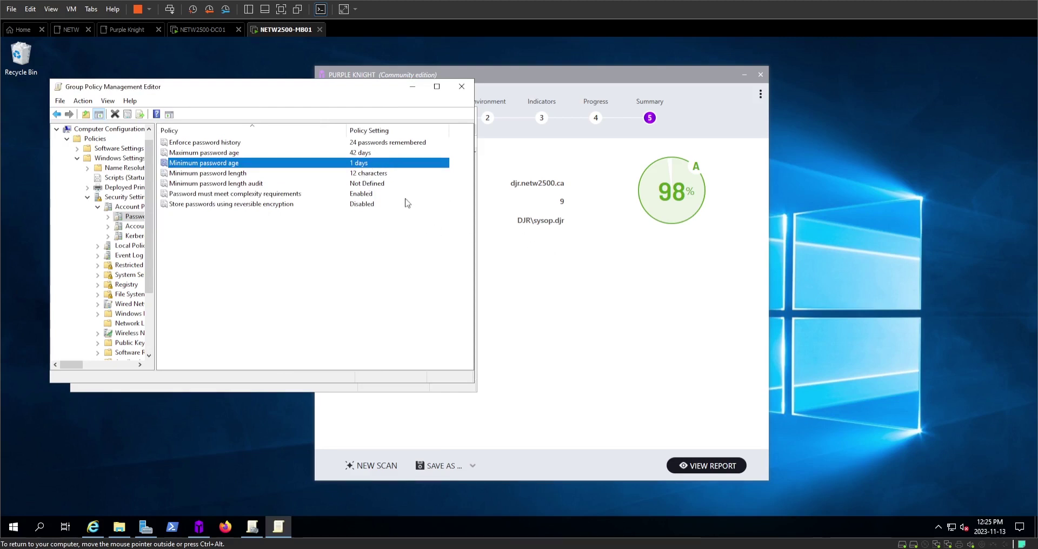
Step: Define the Minimum password length audit policy so events are logged for new passwords shorter than 10 characters, and apply it
right_click(352, 184)
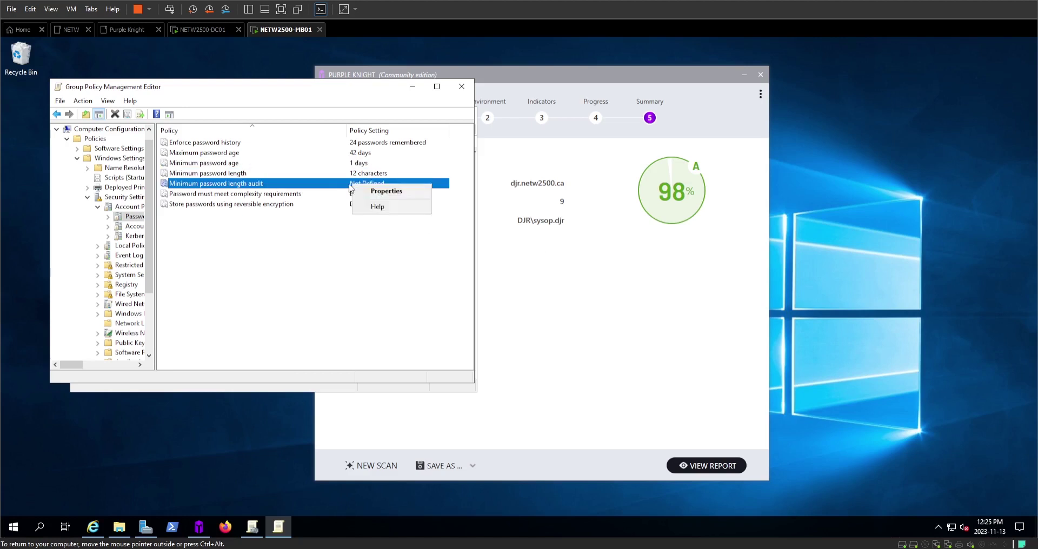
left_click(385, 196)
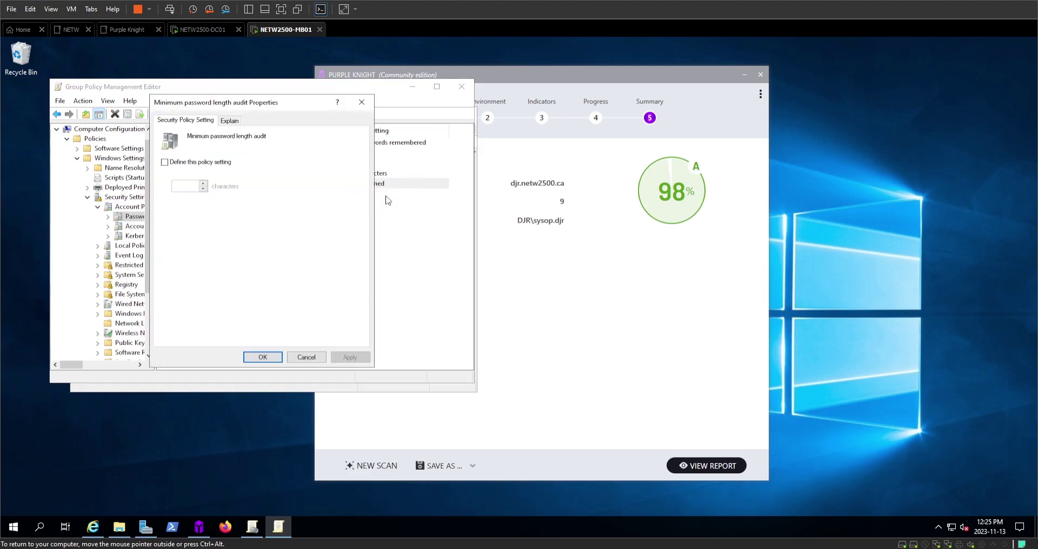
left_click(226, 165)
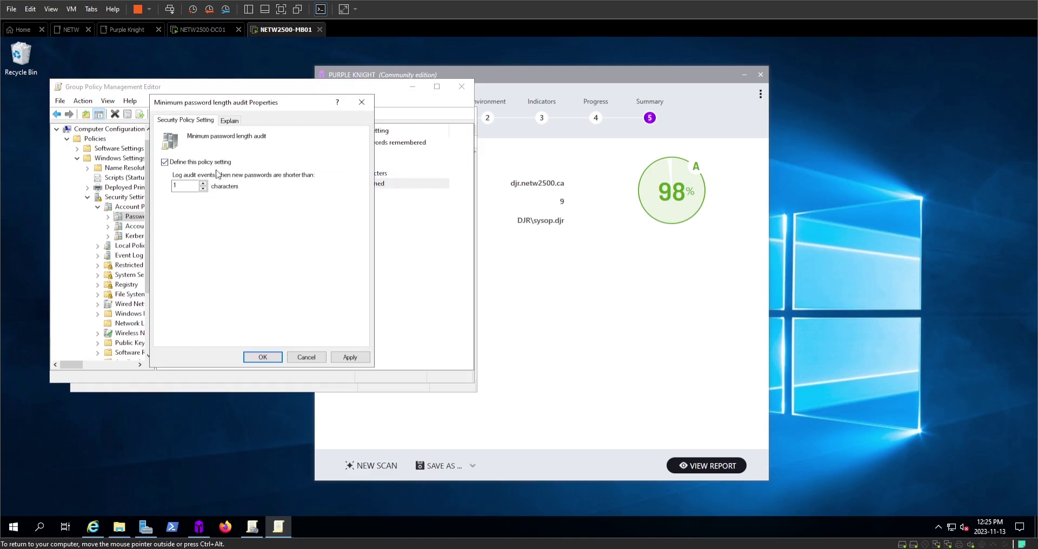
left_click(183, 186)
type("0")
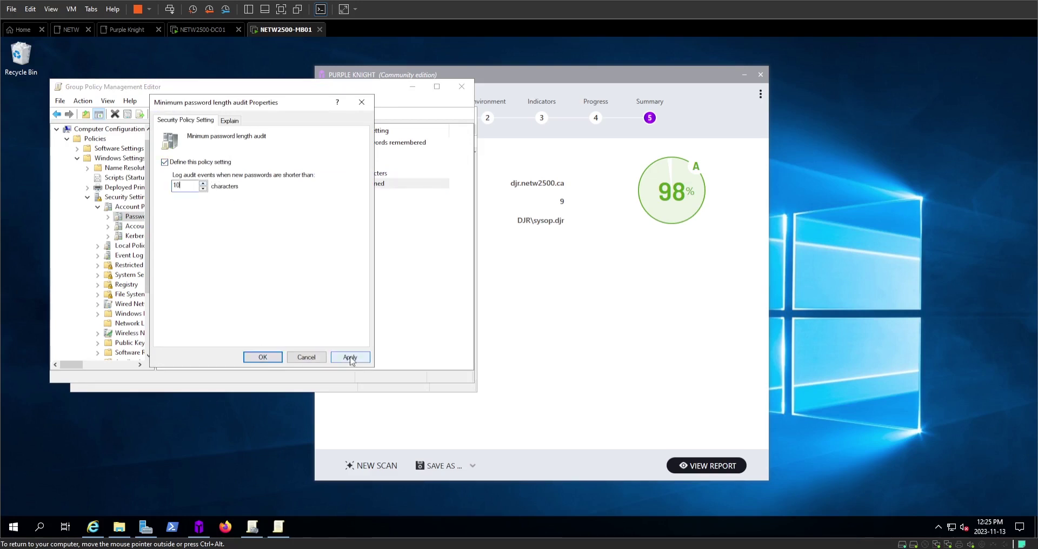
left_click(349, 357)
left_click(271, 356)
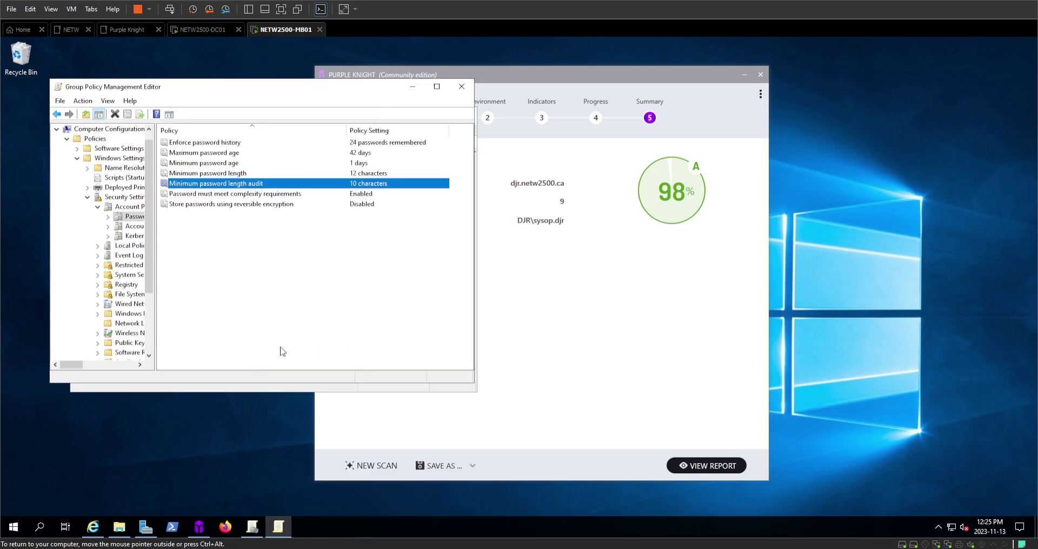
Step: Open Windows PowerShell as administrator, allow the elevation, and force a policy refresh with gpupdate /force
right_click(16, 529)
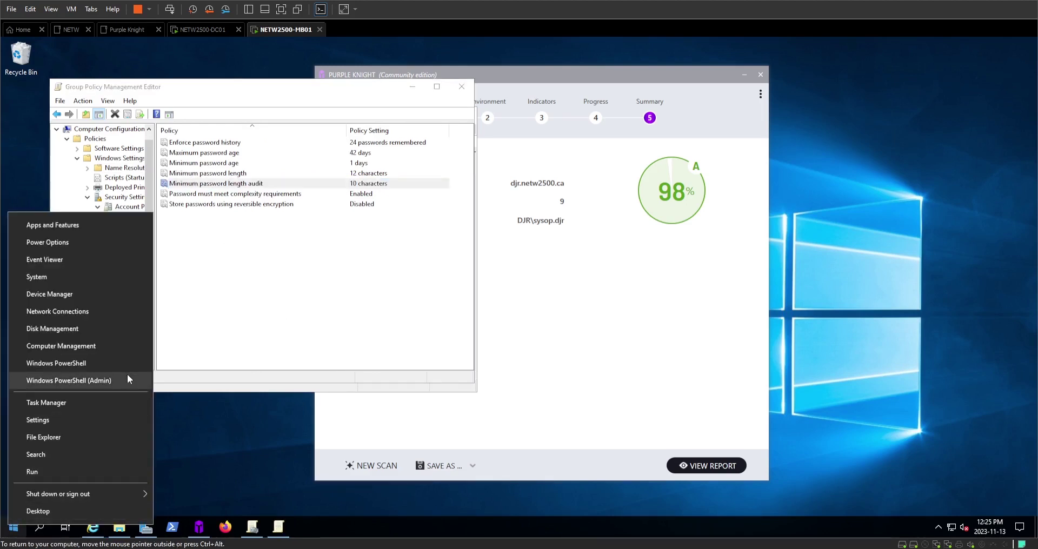
left_click(107, 380)
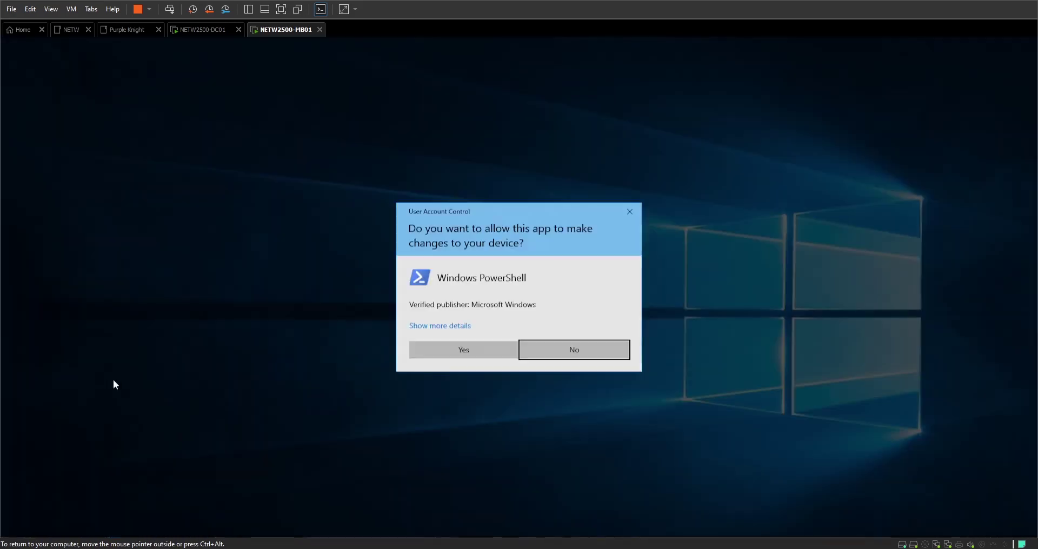
left_click(439, 354)
type("g")
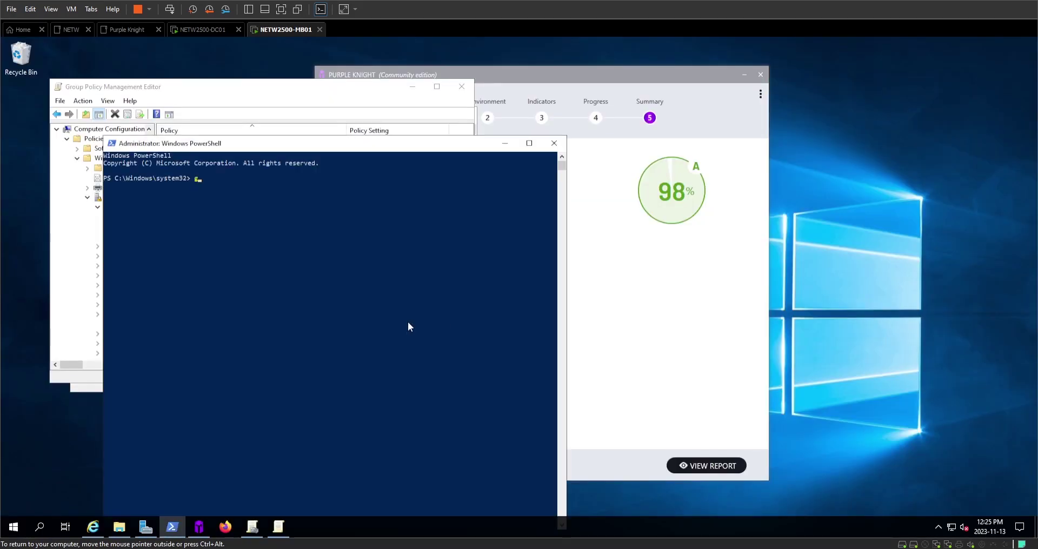
type("puo")
type("date /force")
key("Return")
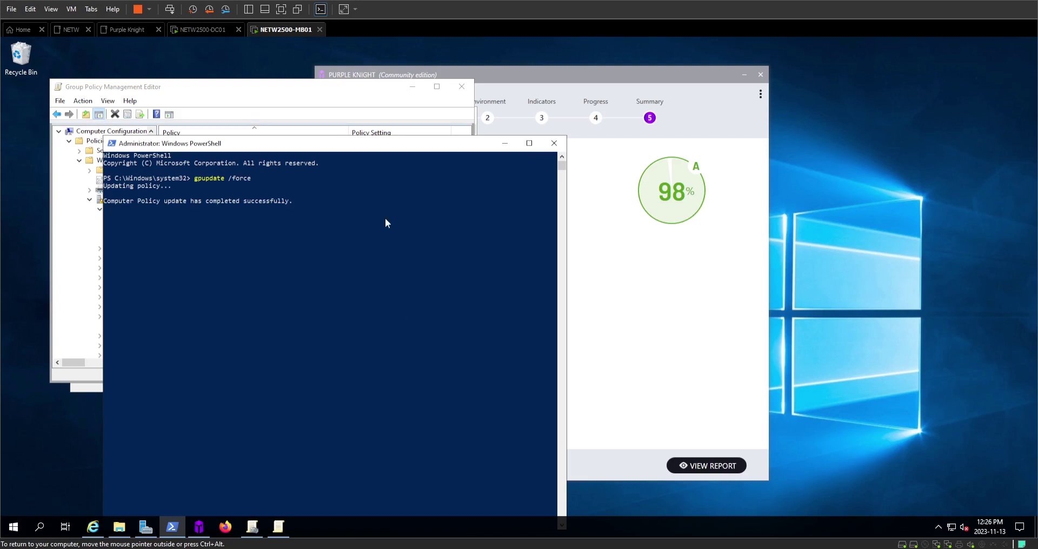
Step: Switch to Purple Knight and run a new scan of the djr.netw2500.ca Active Directory forest with the preselected security indicators
left_click(711, 392)
left_click(387, 467)
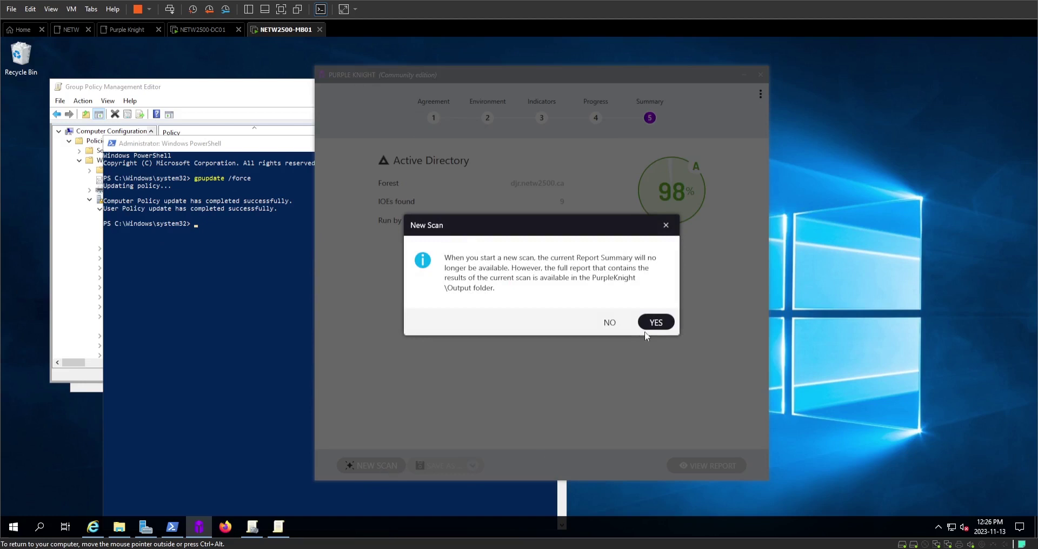
left_click(657, 323)
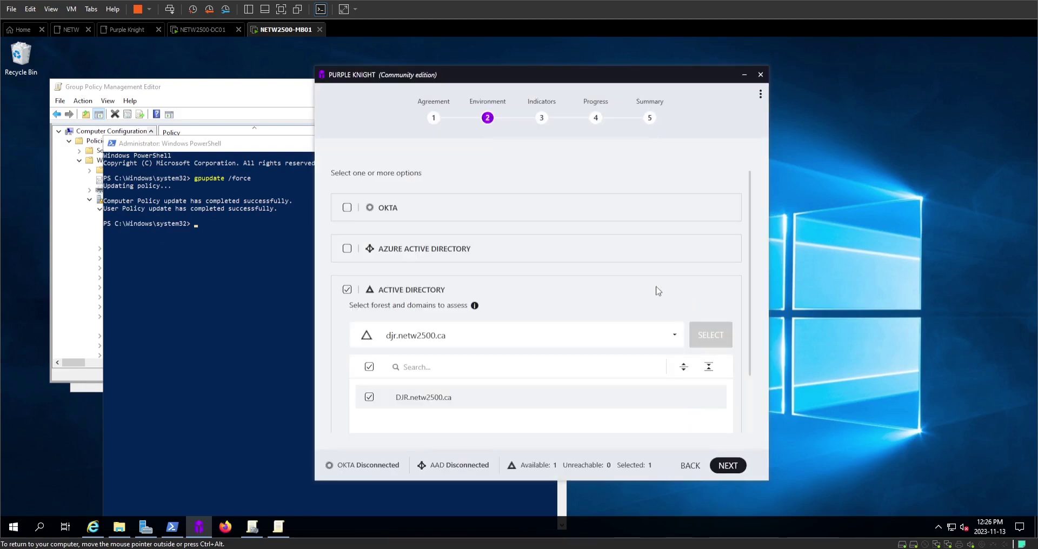
scroll(648, 289, "down", 1)
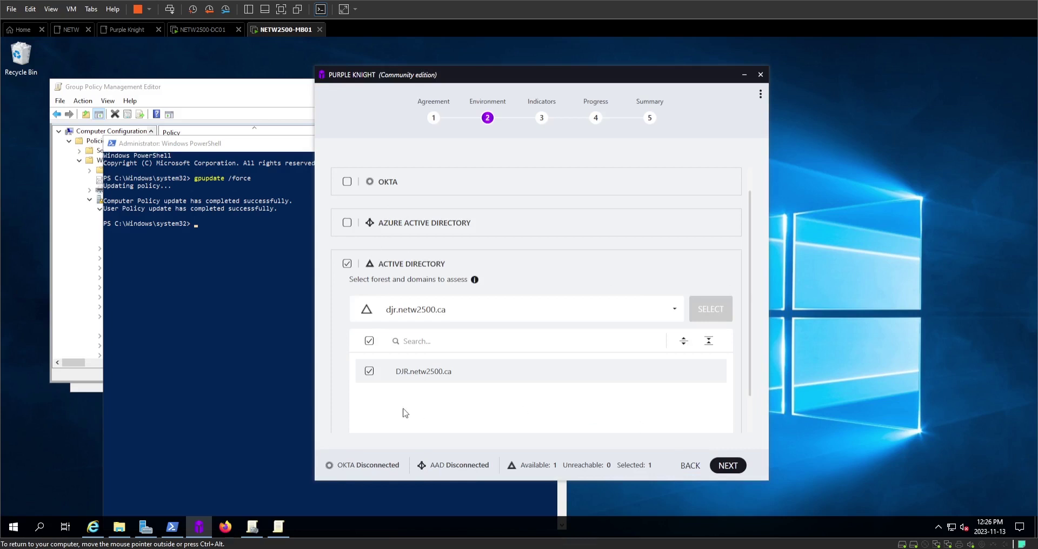
scroll(408, 414, "down", 2)
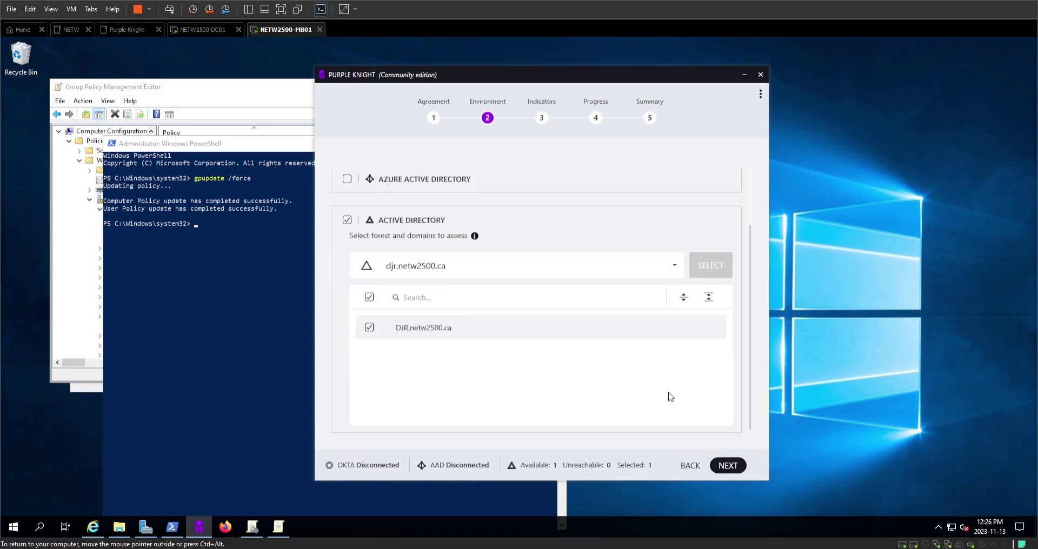
left_click(726, 466)
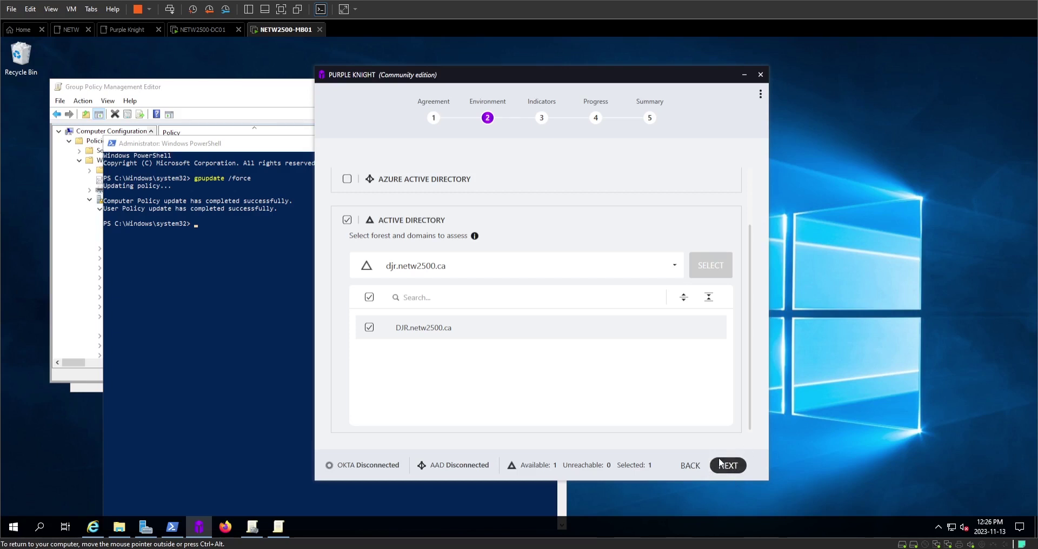
left_click(735, 468)
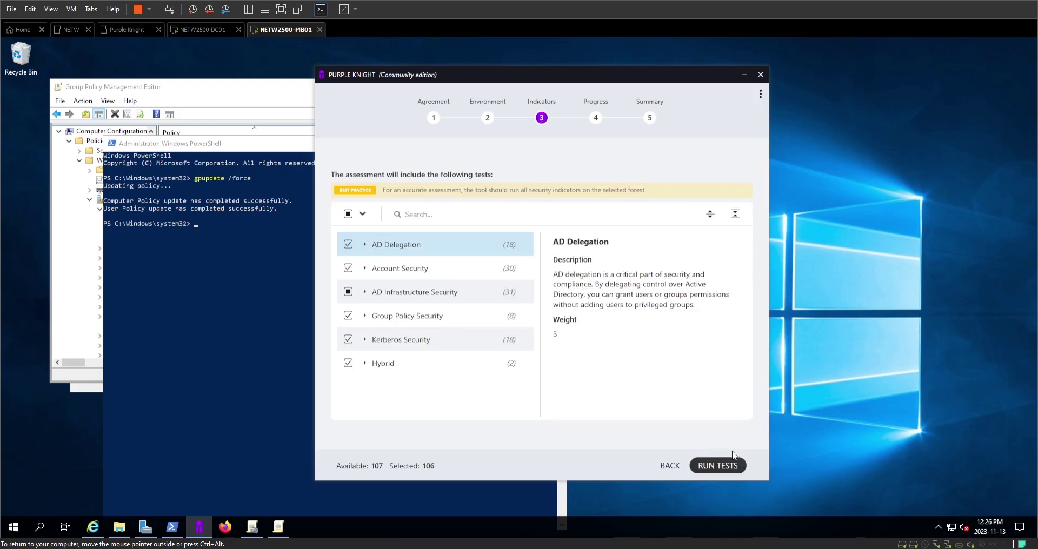
left_click(722, 469)
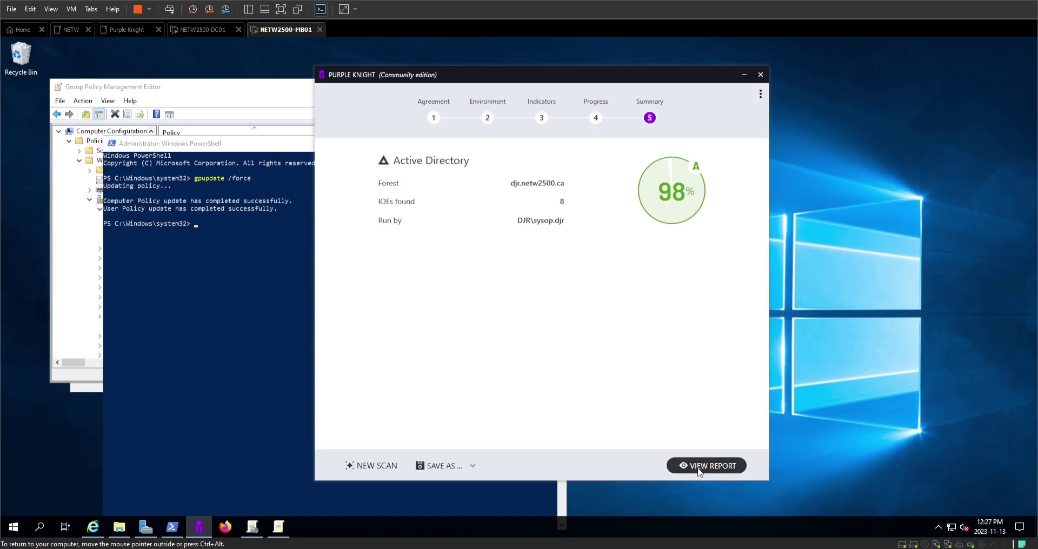
Step: Open the new security assessment report and check the indicator summary and the critical IOEs section
left_click(699, 466)
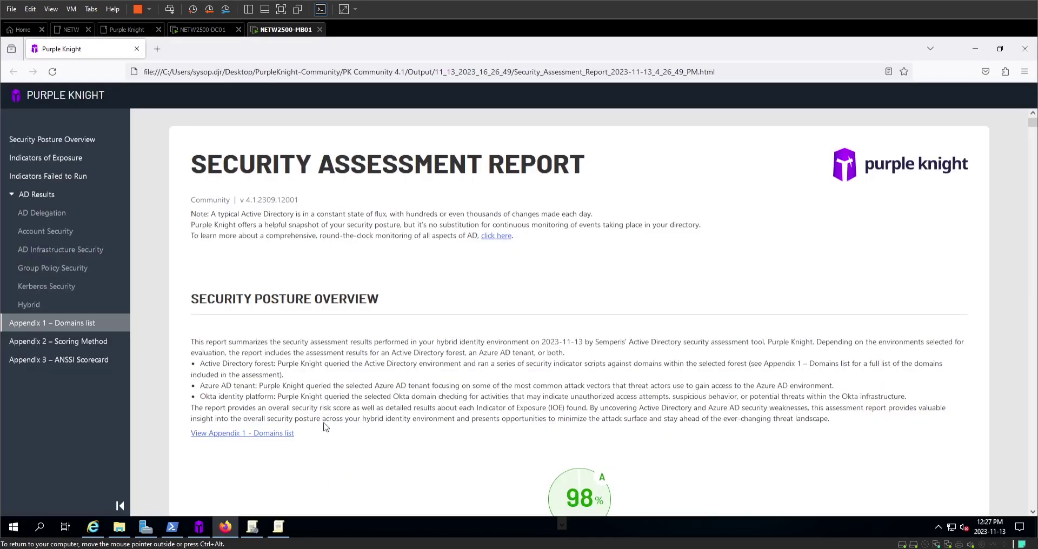
scroll(326, 427, "down", 10)
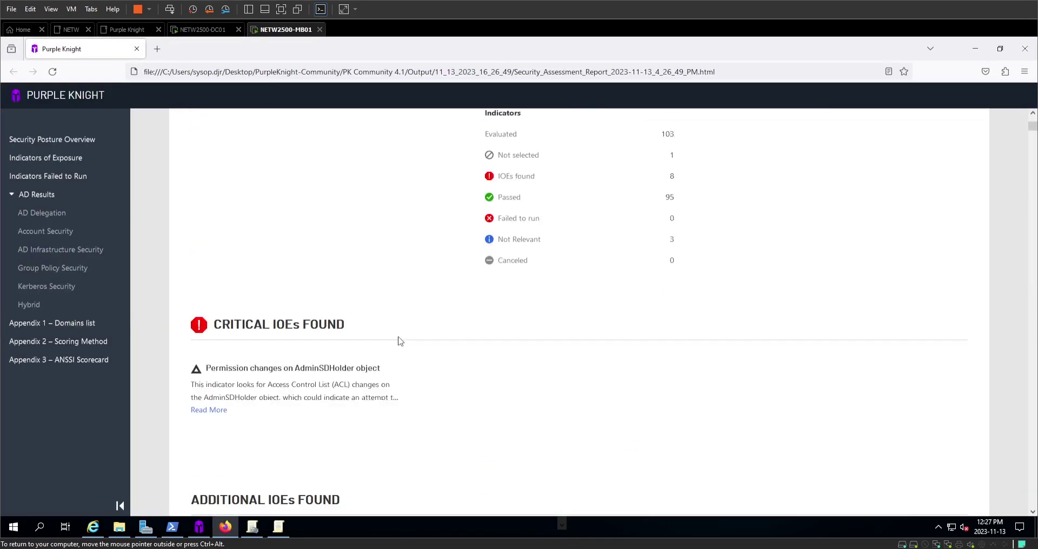
scroll(400, 341, "down", 2)
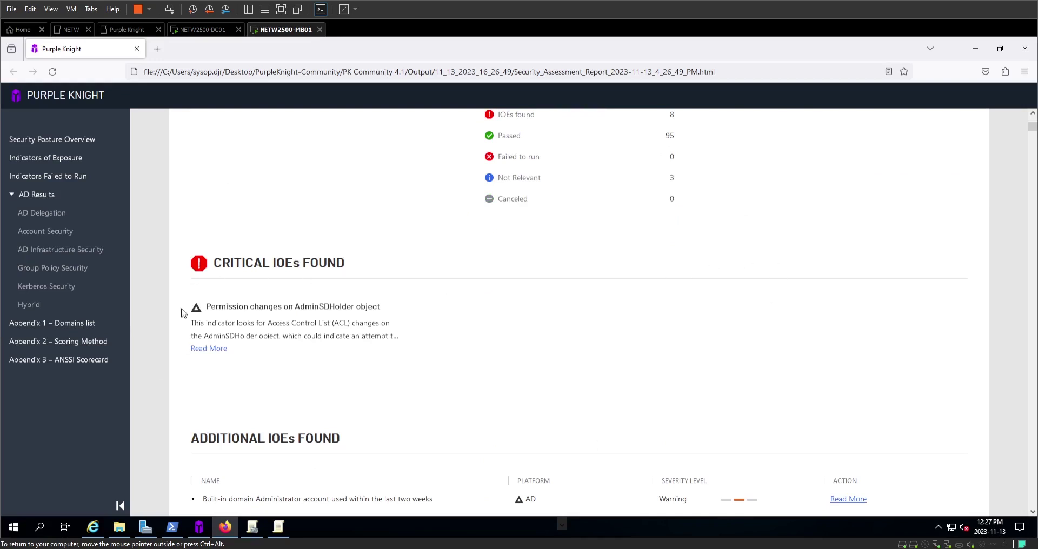